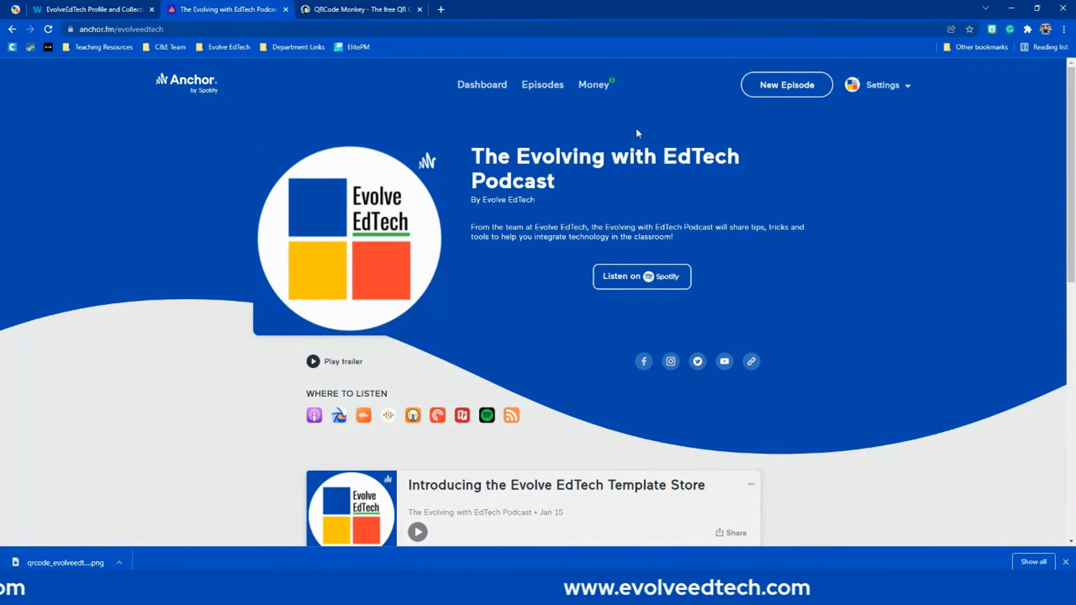
Display the browser-generated QR code for the podcast page and close it without downloading.
{"action": "left_click", "coordinate": [951, 31]}
{"action": "left_click", "coordinate": [867, 104]}
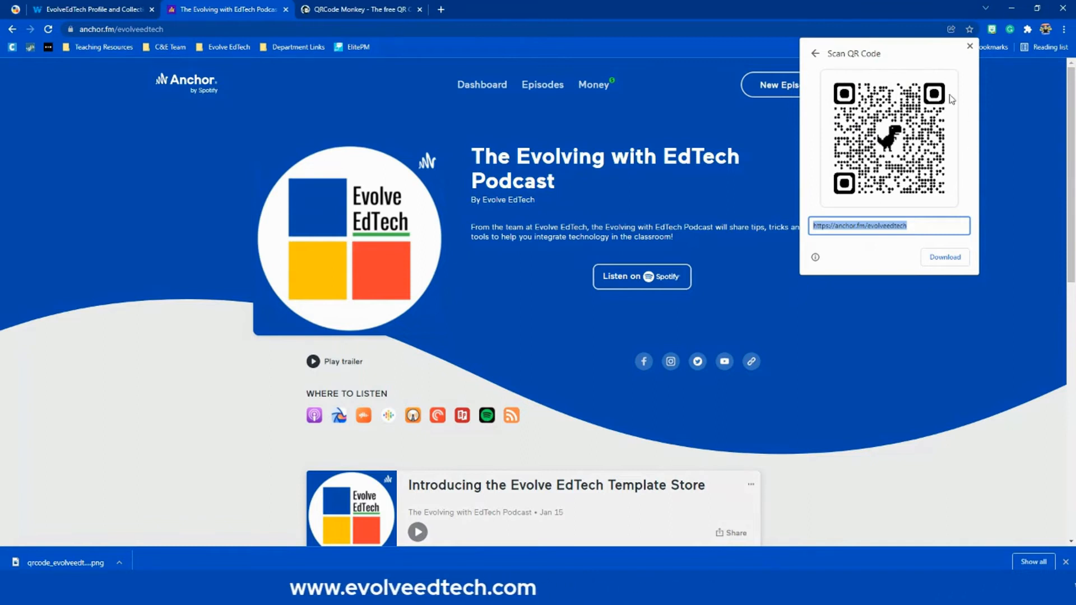
{"action": "left_click", "coordinate": [970, 47]}
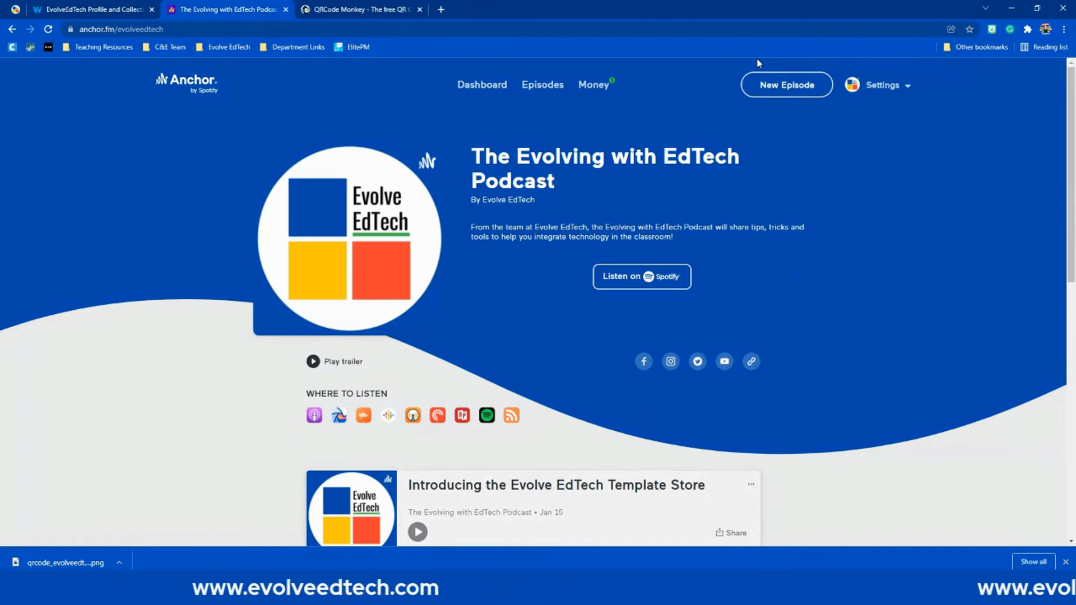
{"action": "left_click", "coordinate": [320, 4]}
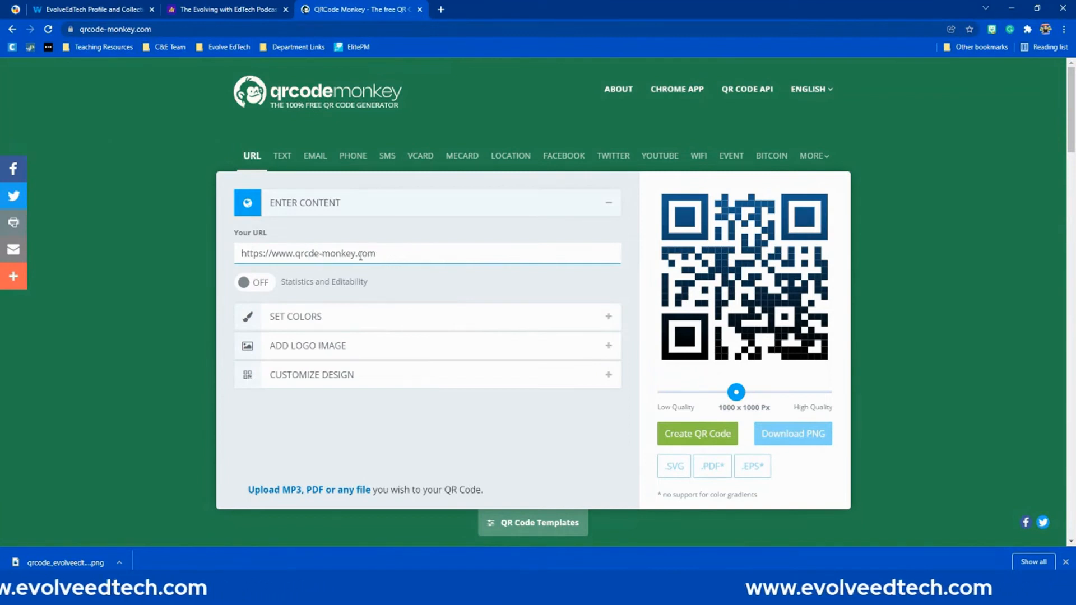
{"action": "left_click_drag", "start_coordinate": [379, 253], "coordinate": [295, 253]}
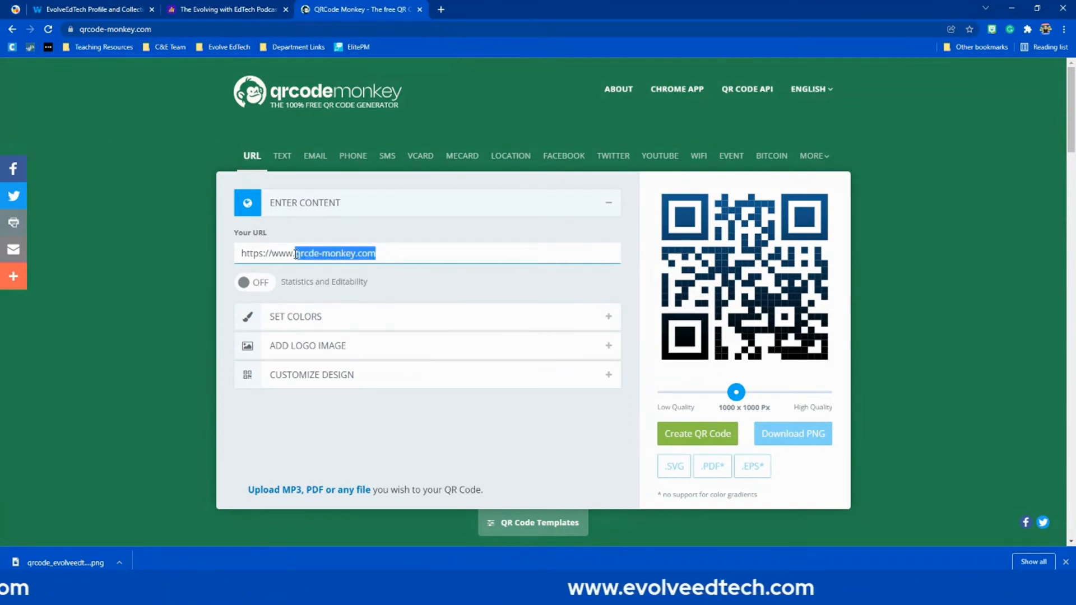
{"action": "type", "text": "ev"}
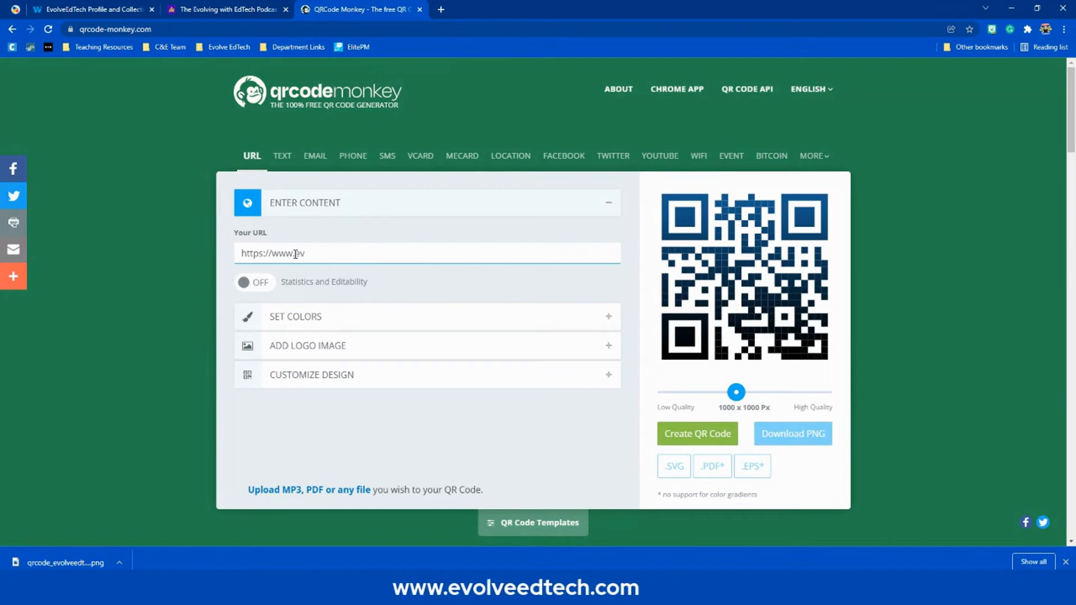
{"action": "type", "text": "olveedtech.com"}
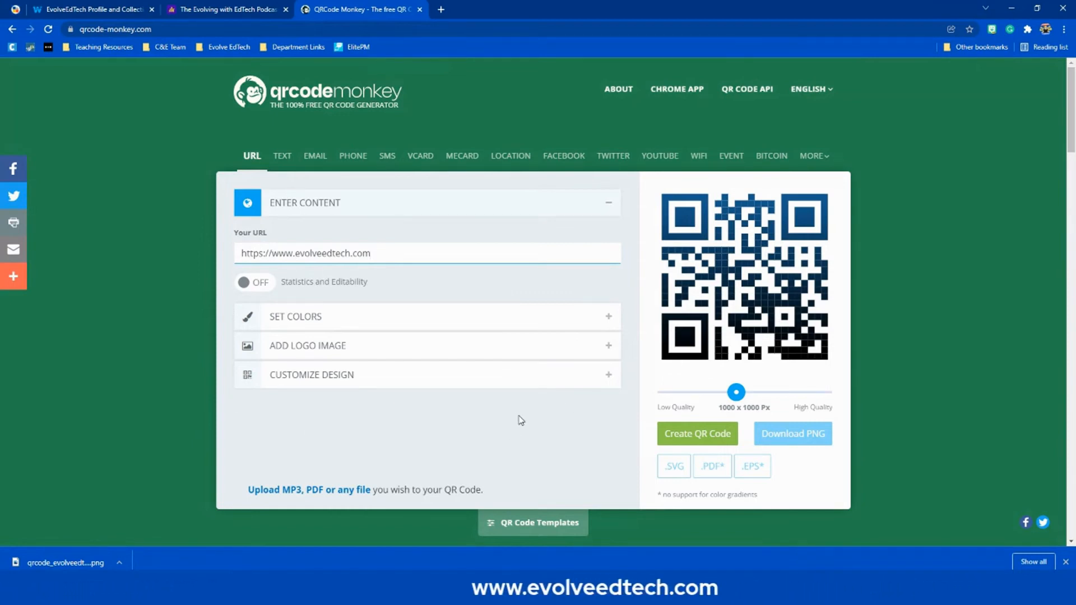
Set the QR code's single foreground color to #004AAD.
{"action": "left_click", "coordinate": [392, 318]}
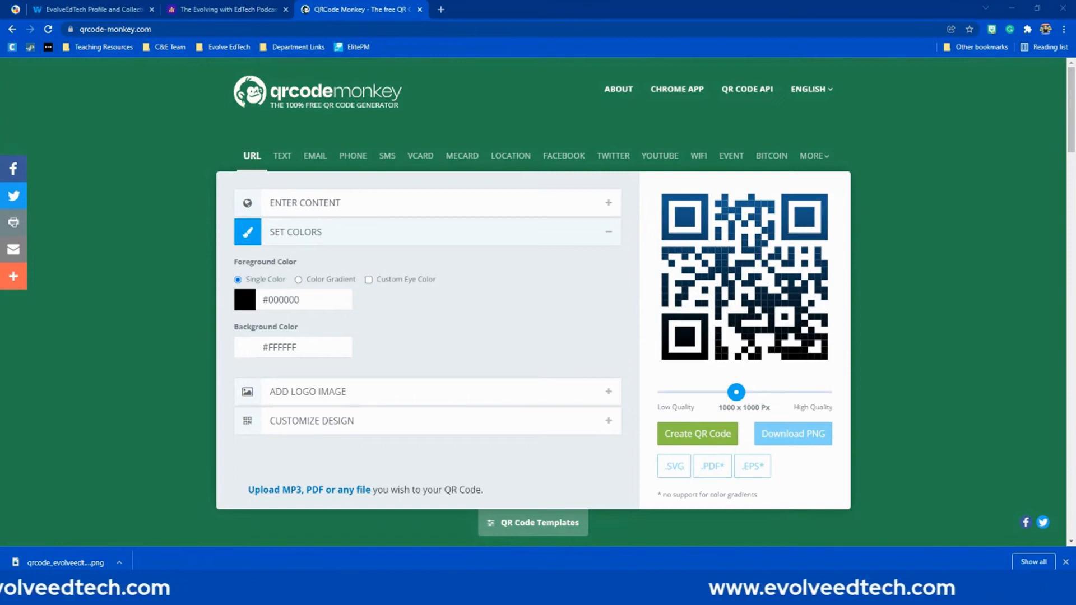
{"action": "double_click", "coordinate": [281, 301]}
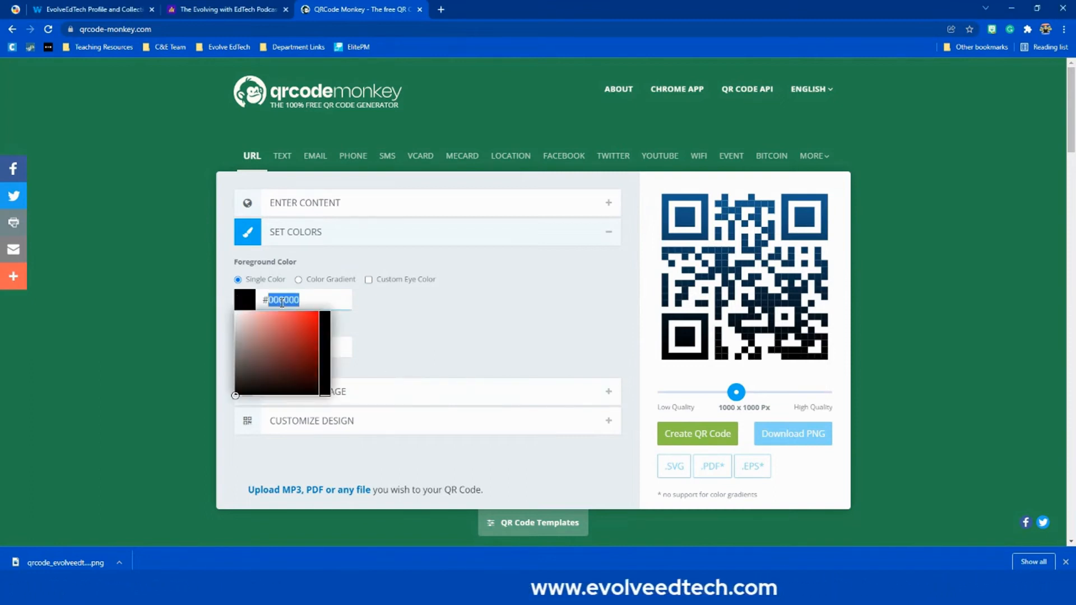
{"action": "type", "text": "004AAD"}
{"action": "left_click", "coordinate": [400, 312]}
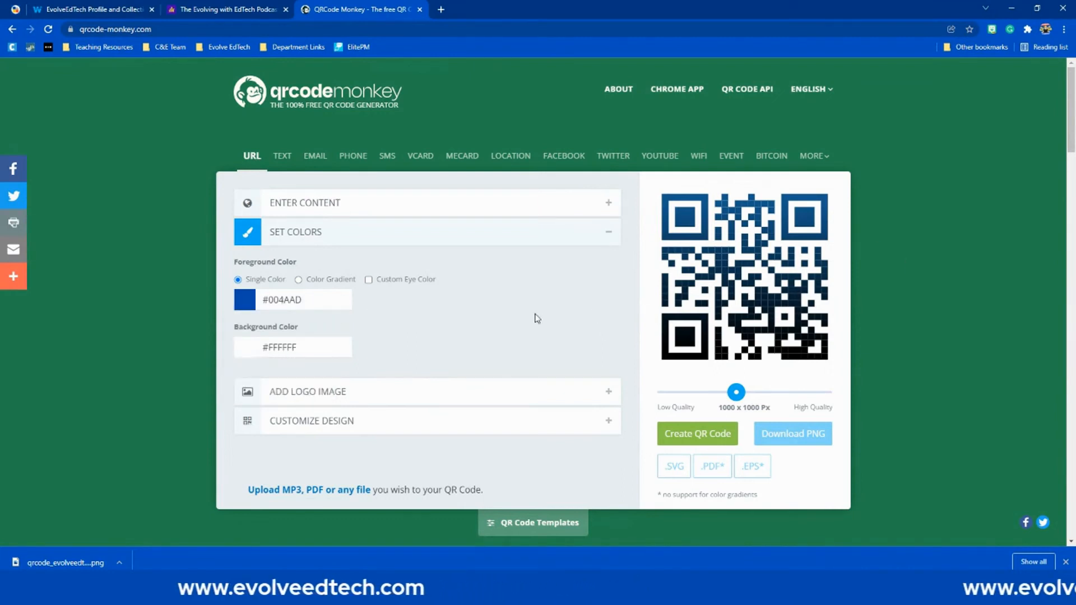
Set the QR code's background color to #004AAD.
{"action": "left_click", "coordinate": [317, 344]}
{"action": "type", "text": "004AAD"}
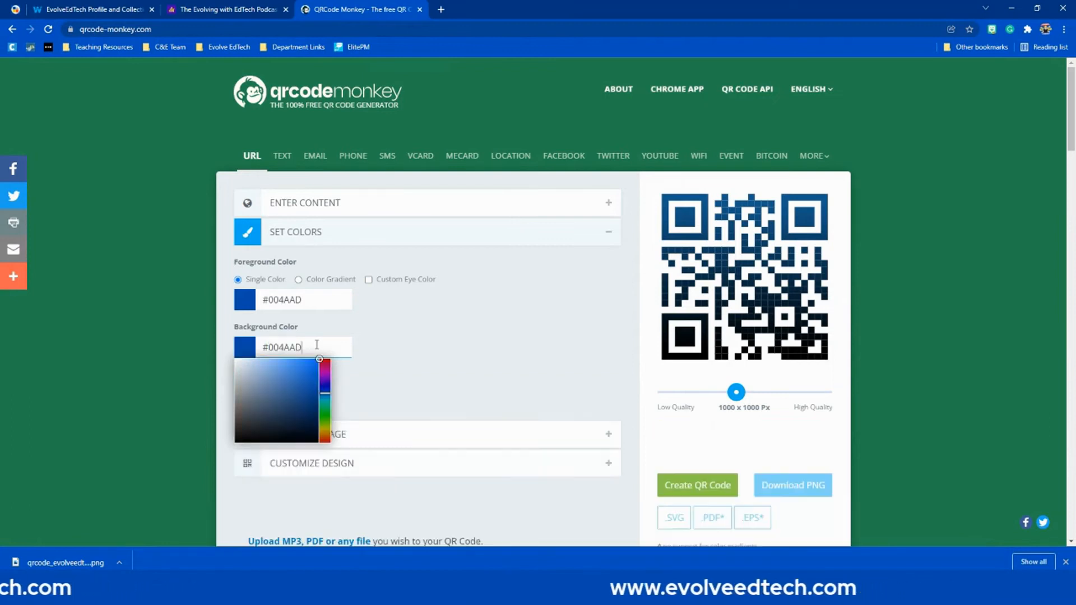
{"action": "left_click", "coordinate": [488, 340]}
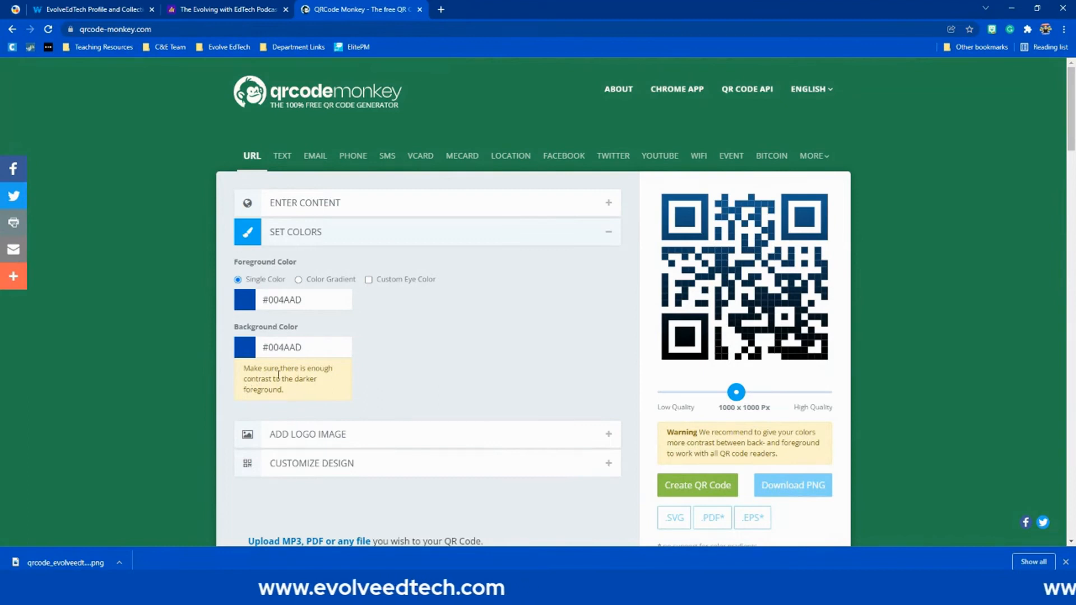
Change the foreground color to red #AD000E by shifting its hue, and clear the background color value.
{"action": "left_click", "coordinate": [311, 299]}
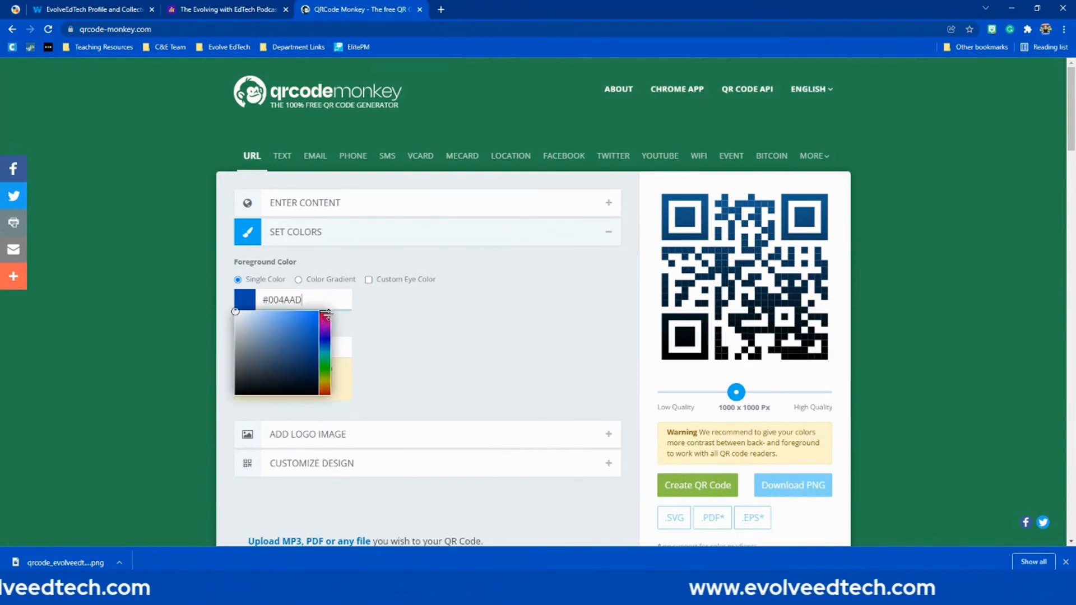
{"action": "left_click", "coordinate": [323, 311]}
{"action": "left_click", "coordinate": [417, 329]}
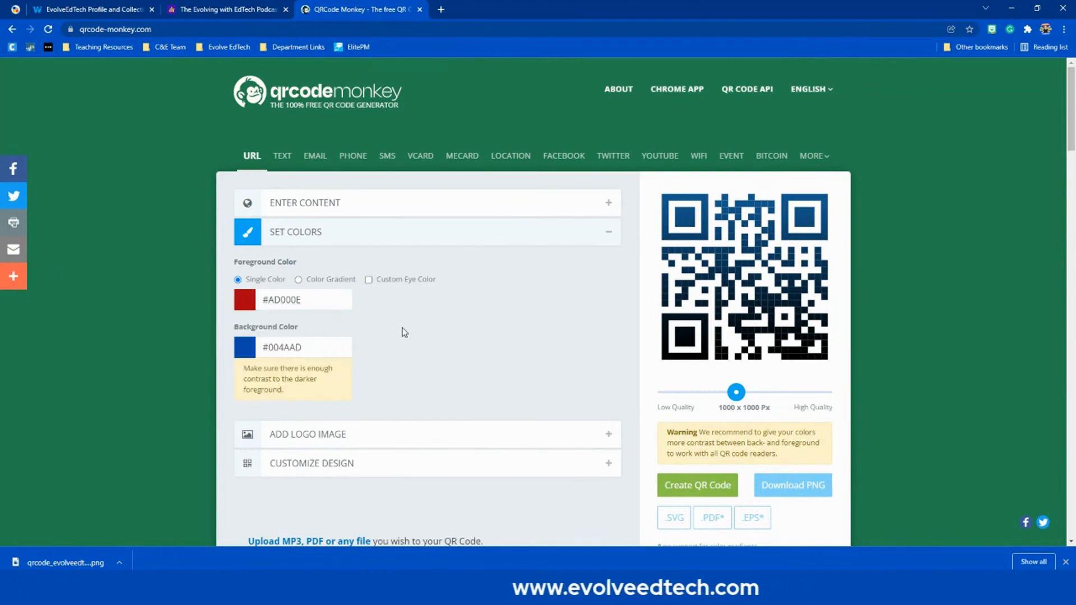
{"action": "left_click", "coordinate": [292, 348]}
{"action": "left_click", "coordinate": [100, 351]}
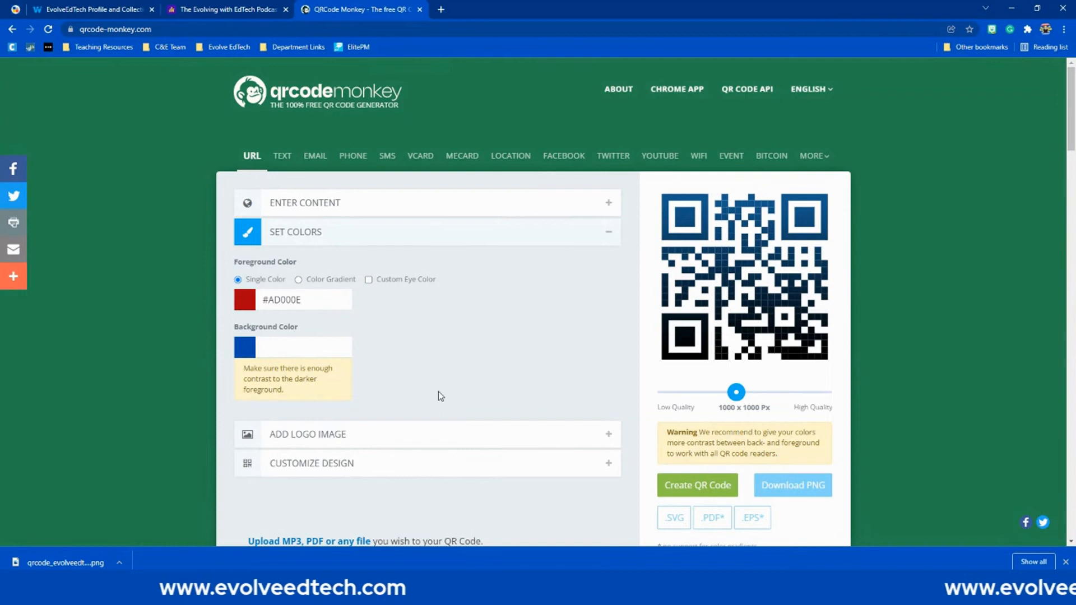
Upload the image "Copy of Evolve EdTech Logo" from Downloads as the QR code's logo.
{"action": "left_click", "coordinate": [310, 437]}
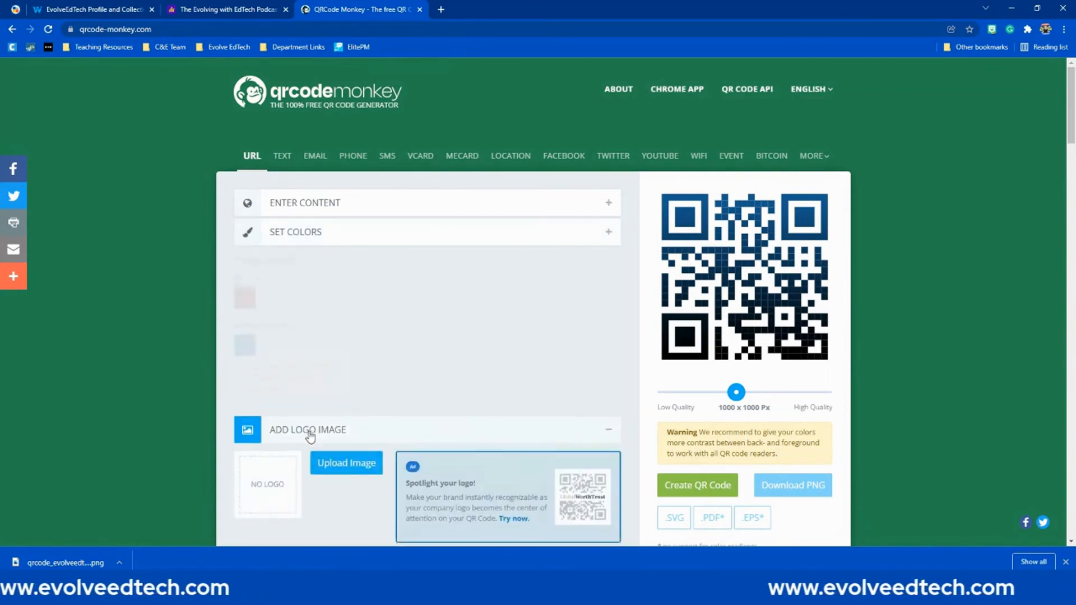
{"action": "scroll", "coordinate": [441, 453], "scroll_direction": "down", "scroll_amount": 1}
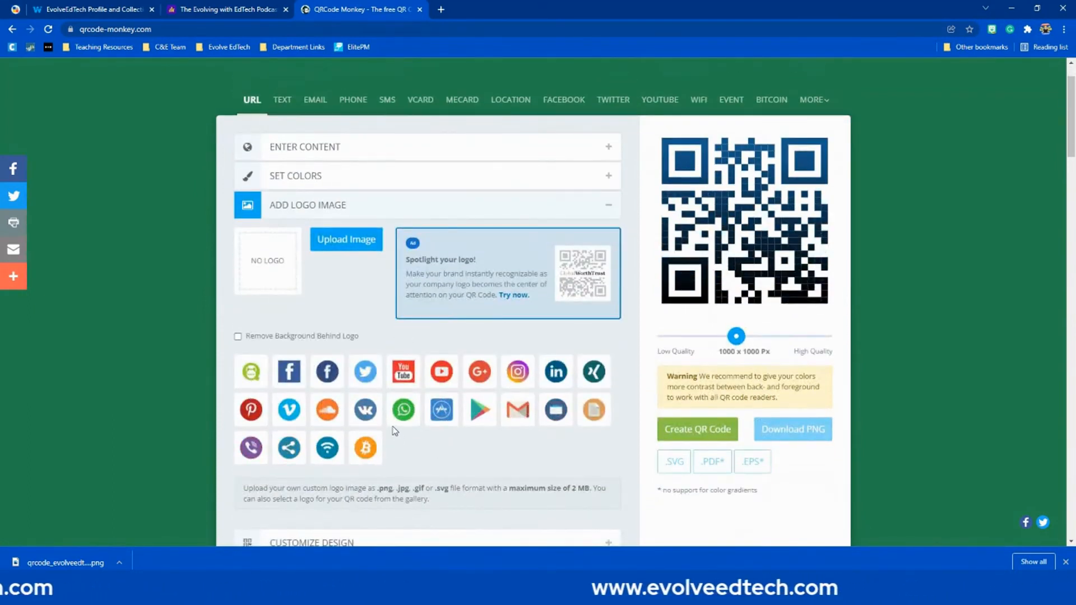
{"action": "left_click", "coordinate": [336, 250]}
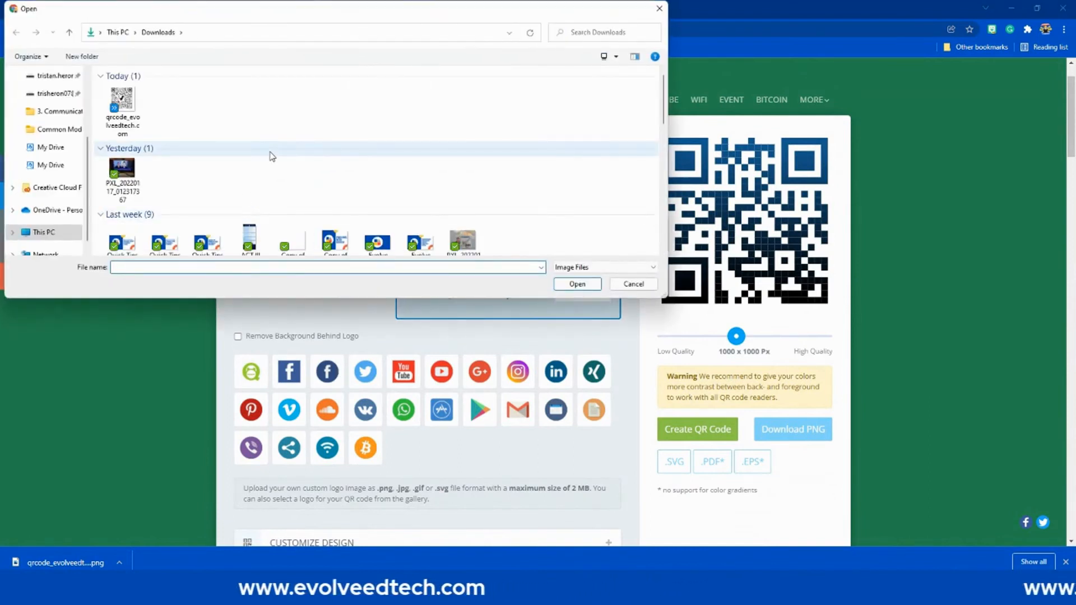
{"action": "scroll", "coordinate": [271, 157], "scroll_direction": "down", "scroll_amount": 15}
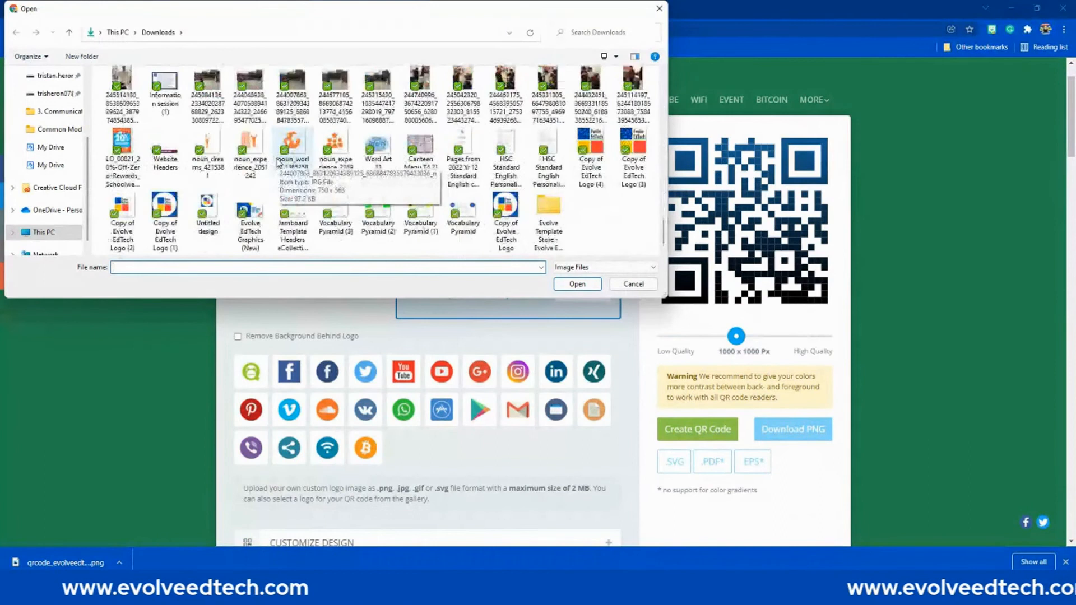
{"action": "left_click", "coordinate": [508, 235]}
{"action": "left_click", "coordinate": [577, 283]}
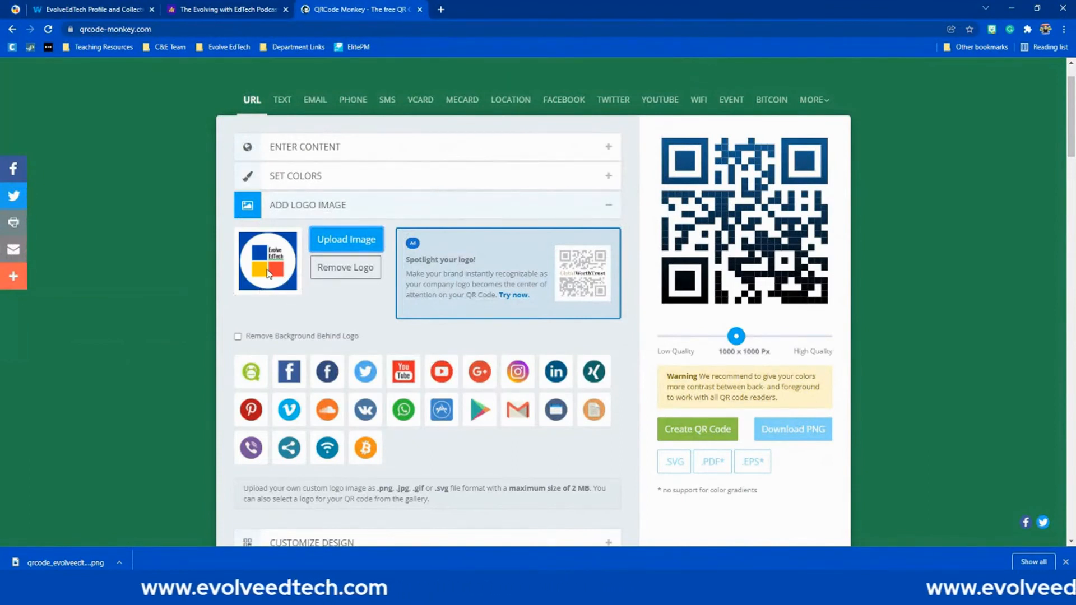
Customize the design with the skewed rounded eye frame shape and the rounded square eye ball shape with one sharp corner.
{"action": "scroll", "coordinate": [288, 306], "scroll_direction": "down", "scroll_amount": 3}
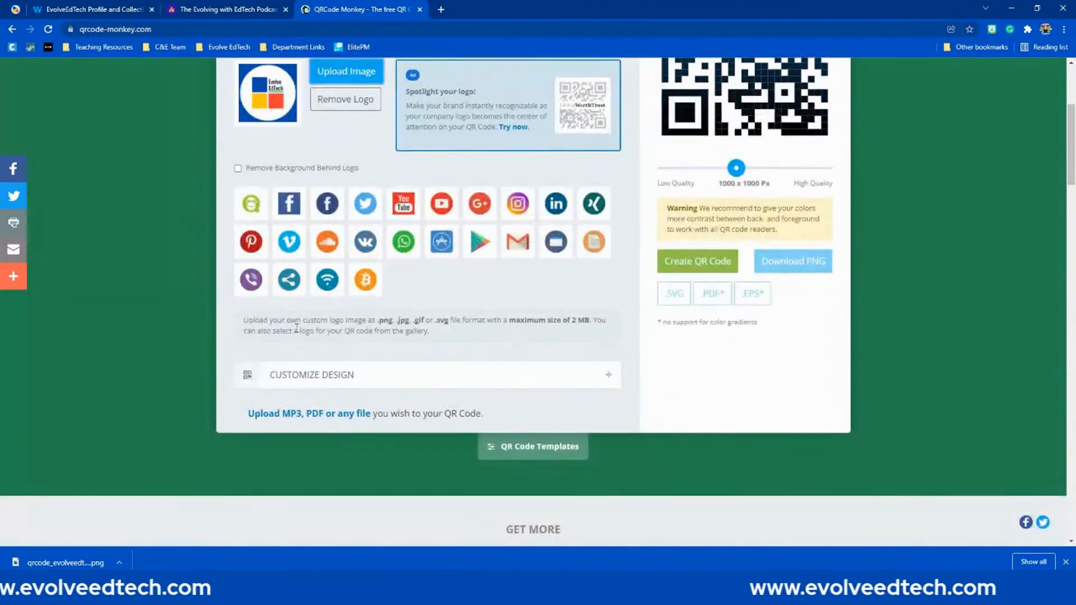
{"action": "left_click", "coordinate": [314, 376]}
{"action": "scroll", "coordinate": [335, 387], "scroll_direction": "down", "scroll_amount": 2}
{"action": "scroll", "coordinate": [337, 385], "scroll_direction": "up", "scroll_amount": 2}
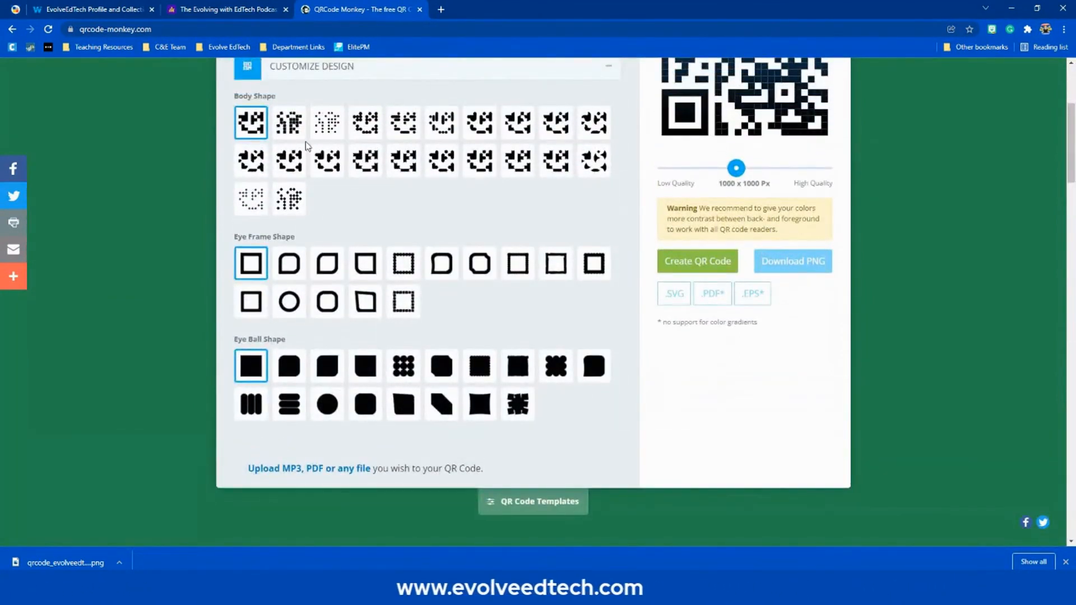
{"action": "left_click", "coordinate": [374, 306]}
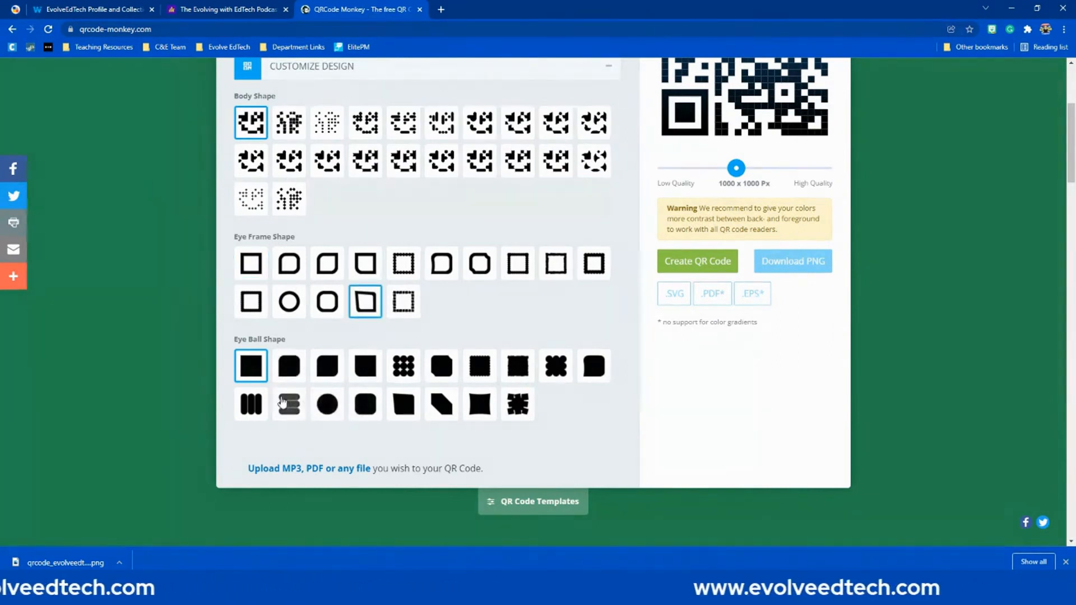
{"action": "left_click", "coordinate": [289, 366]}
Create the customized QR code at 1000 x 1000 px and download it as a PNG.
{"action": "scroll", "coordinate": [340, 413], "scroll_direction": "down", "scroll_amount": 1}
{"action": "scroll", "coordinate": [340, 357], "scroll_direction": "up", "scroll_amount": 2}
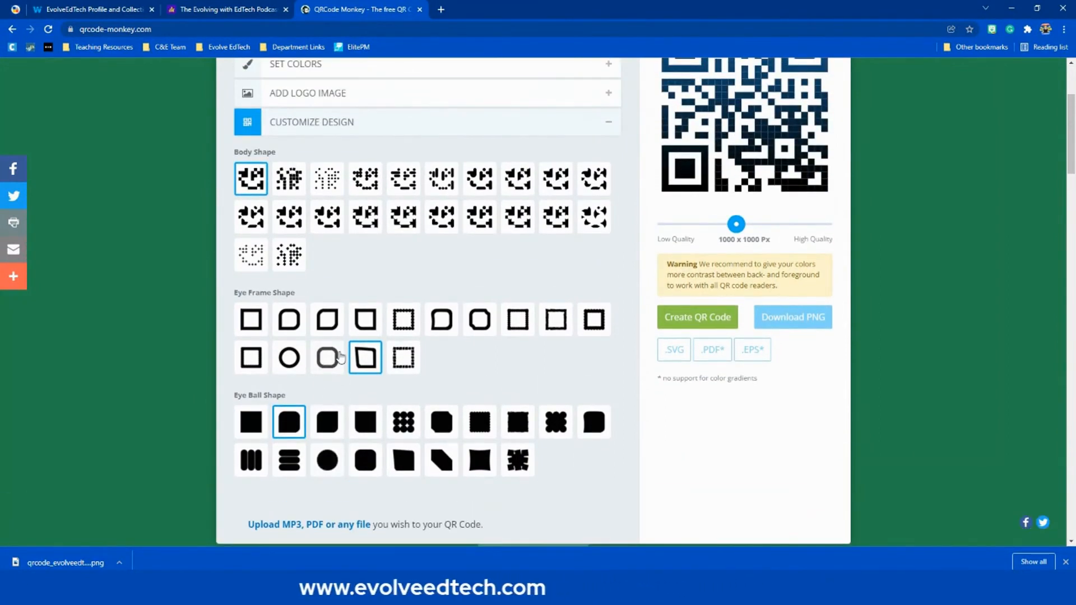
{"action": "scroll", "coordinate": [340, 358], "scroll_direction": "up", "scroll_amount": 1}
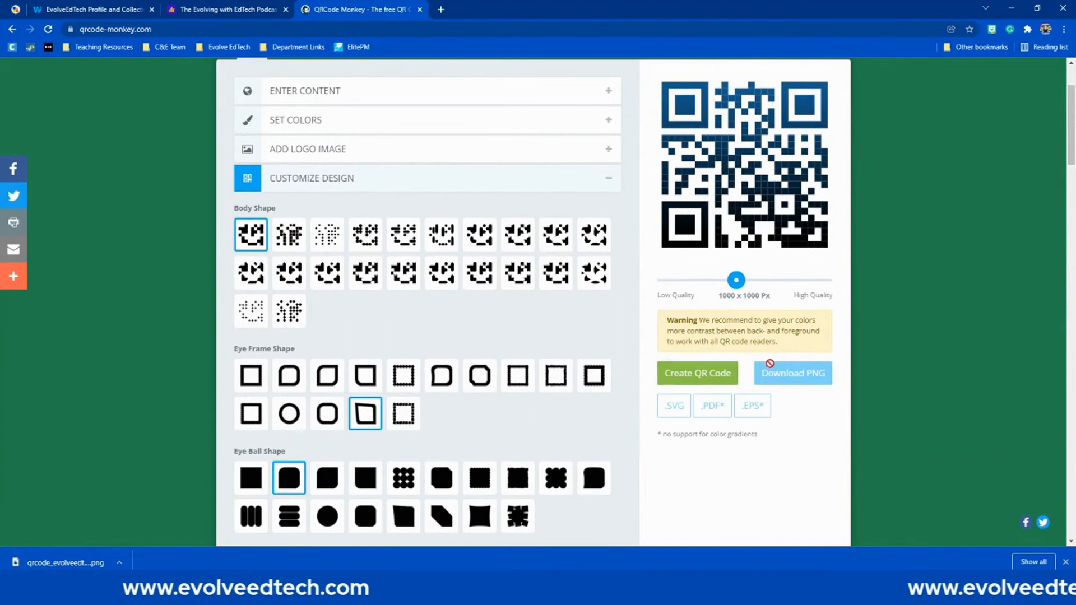
{"action": "left_click", "coordinate": [703, 370]}
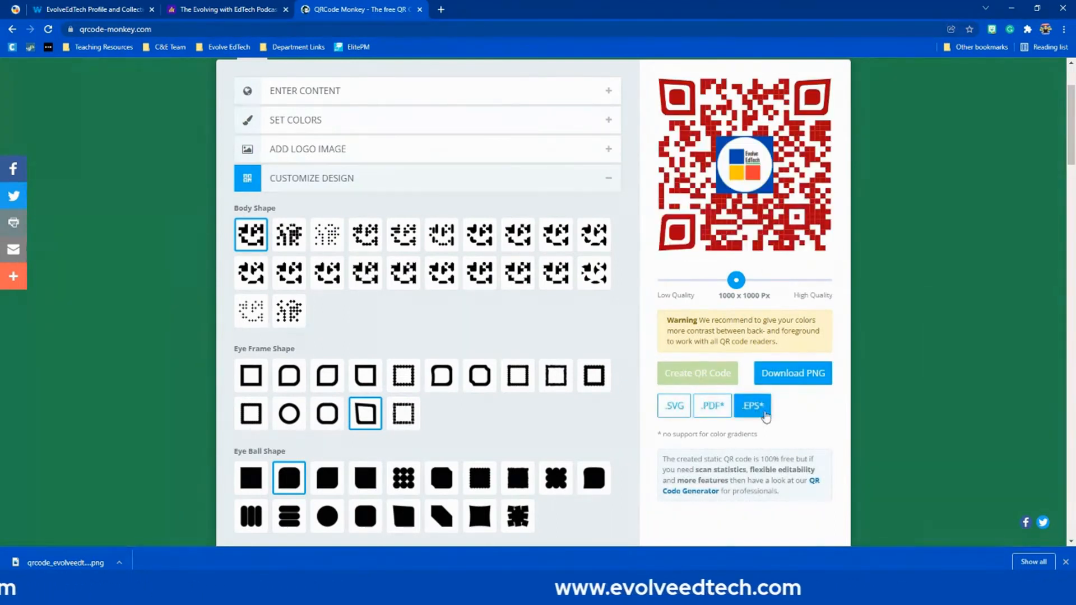
{"action": "left_click", "coordinate": [792, 380]}
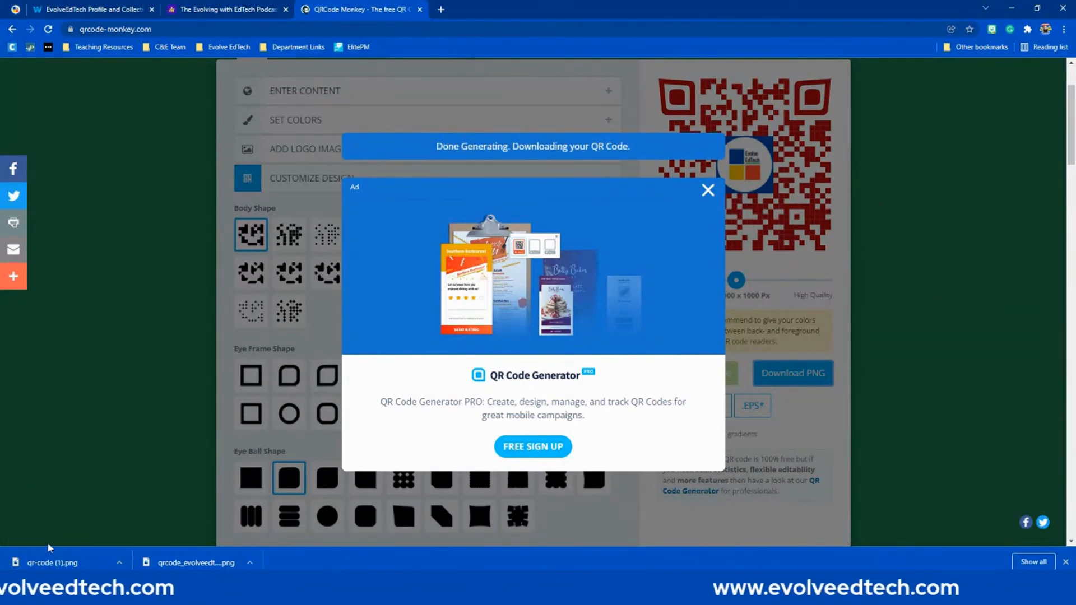
View the downloaded qr-code (1).png in a maximized Photos window, and close both the image and the advertisement on the QR code page.
{"action": "left_click", "coordinate": [52, 563]}
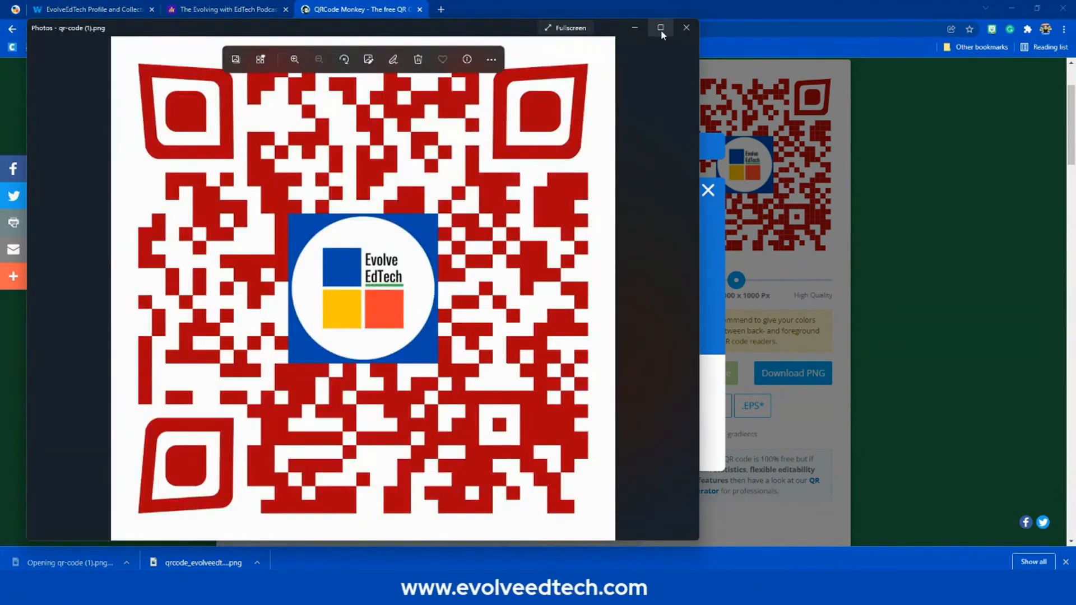
{"action": "left_click", "coordinate": [661, 28]}
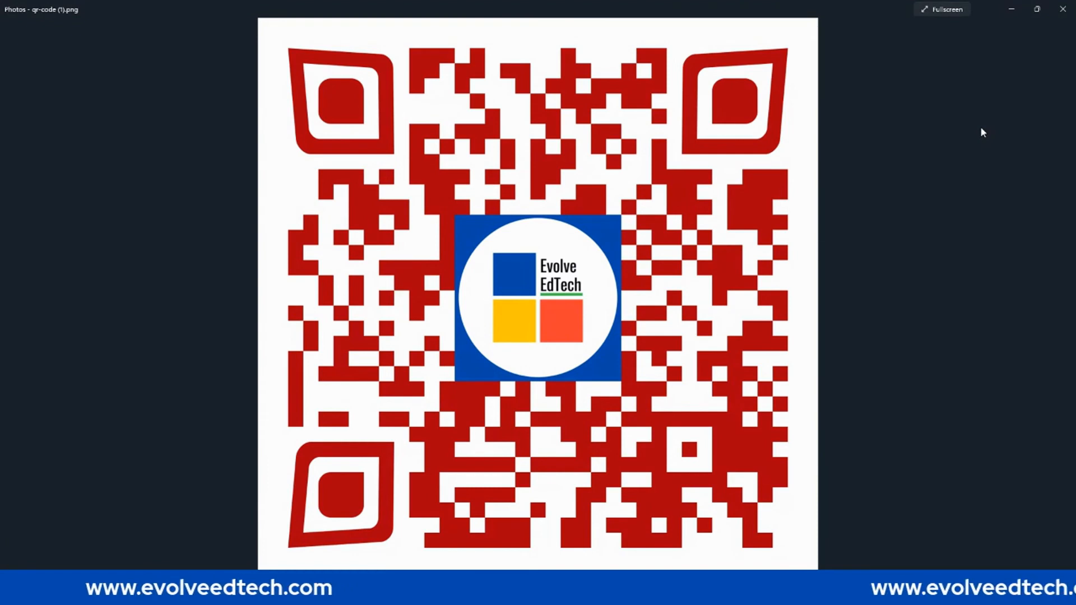
{"action": "left_click", "coordinate": [1055, 12]}
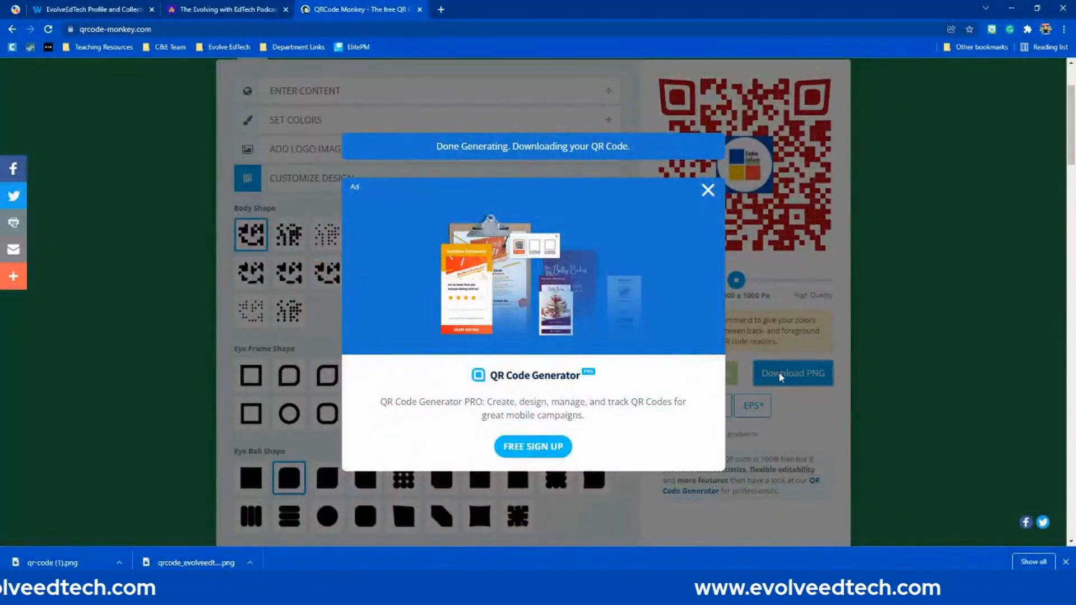
{"action": "left_click", "coordinate": [707, 190]}
{"action": "scroll", "coordinate": [564, 286], "scroll_direction": "up", "scroll_amount": 1}
{"action": "scroll", "coordinate": [563, 285], "scroll_direction": "up", "scroll_amount": 2}
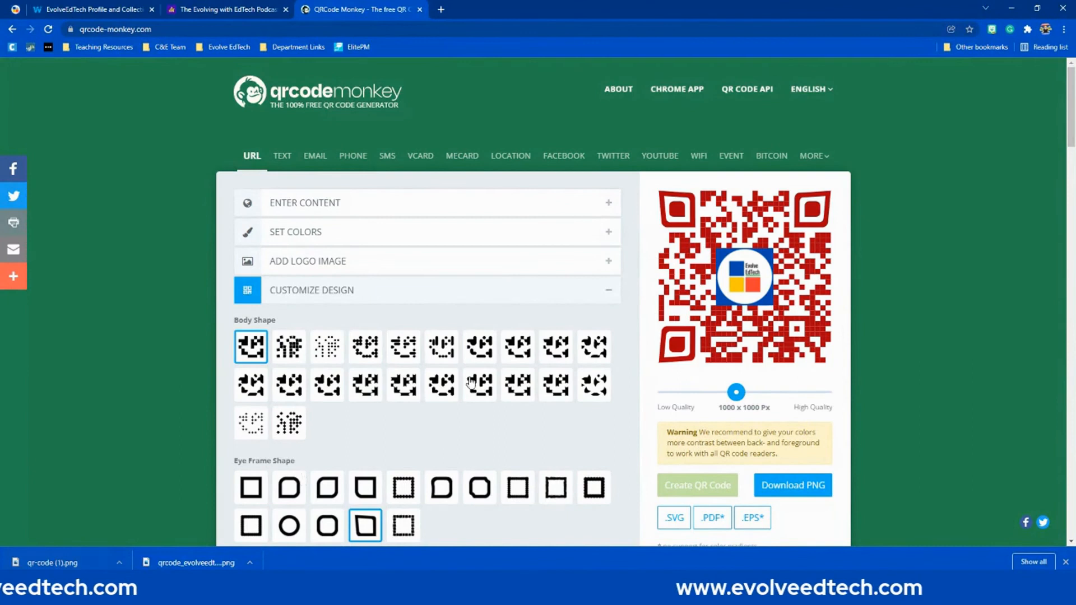
{"action": "left_click", "coordinate": [950, 30]}
{"action": "left_click", "coordinate": [953, 32]}
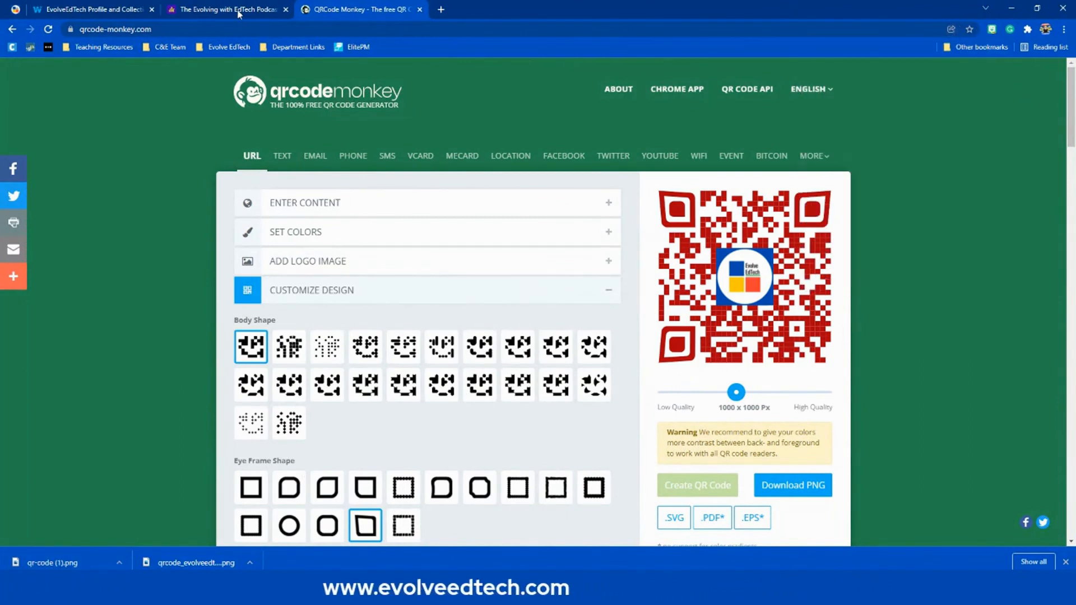